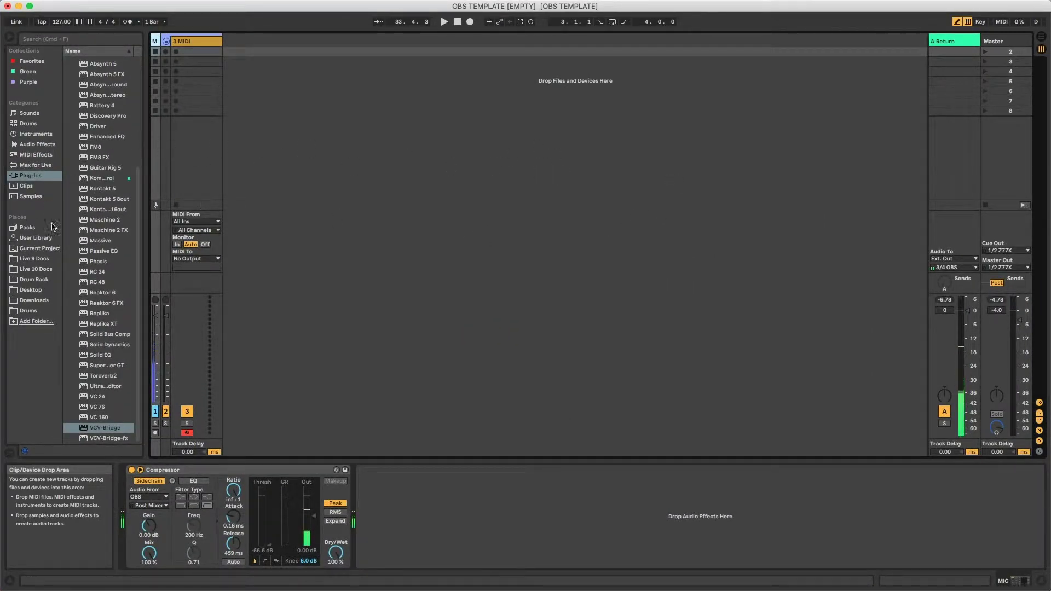
Load the VCV-Bridge instrument plug-in onto MIDI track 3.
left_click(38, 178)
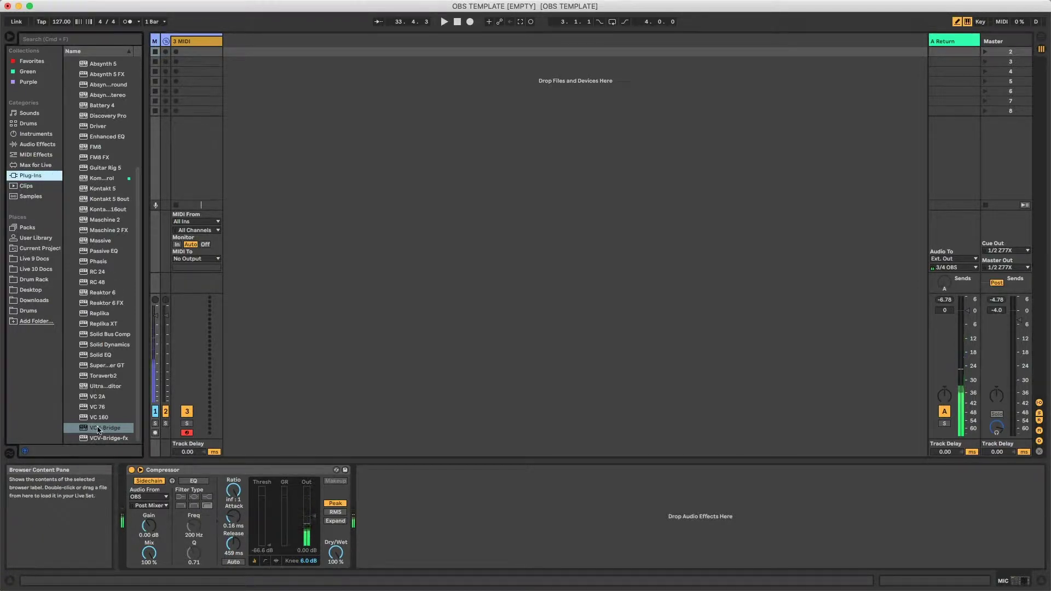
left_click_drag(96, 432, 205, 46)
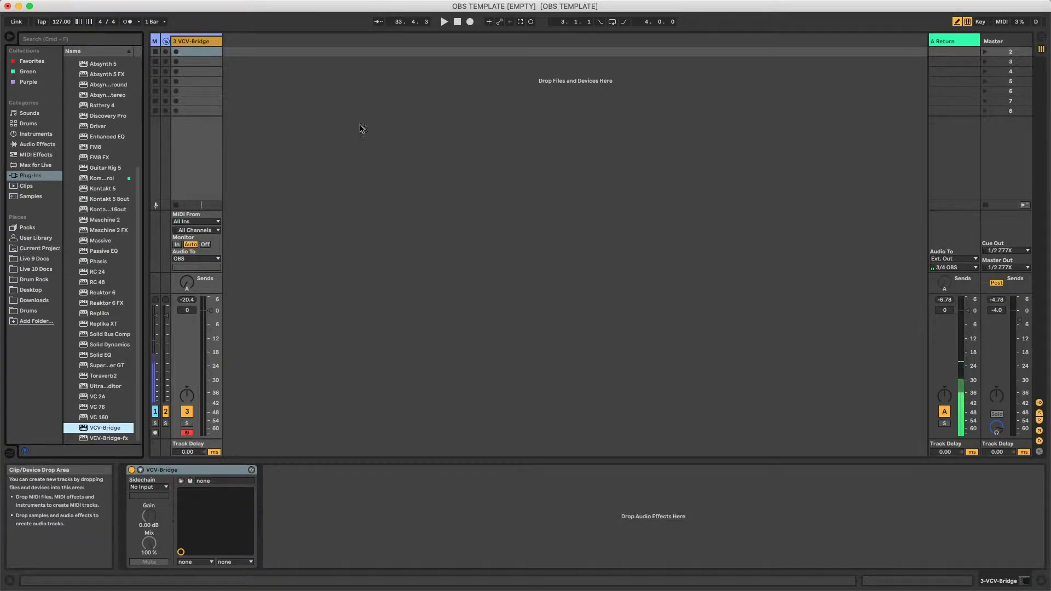
Select the VCV-Bridge track and its device to bring the plug-in's settings into view.
right_click(405, 116)
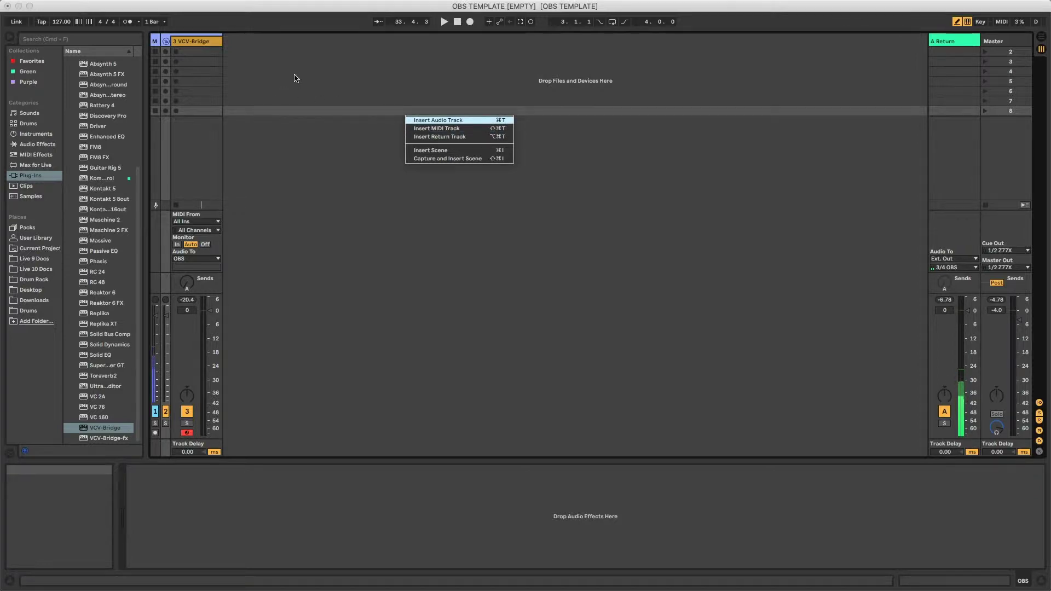
left_click(192, 47)
left_click(192, 47)
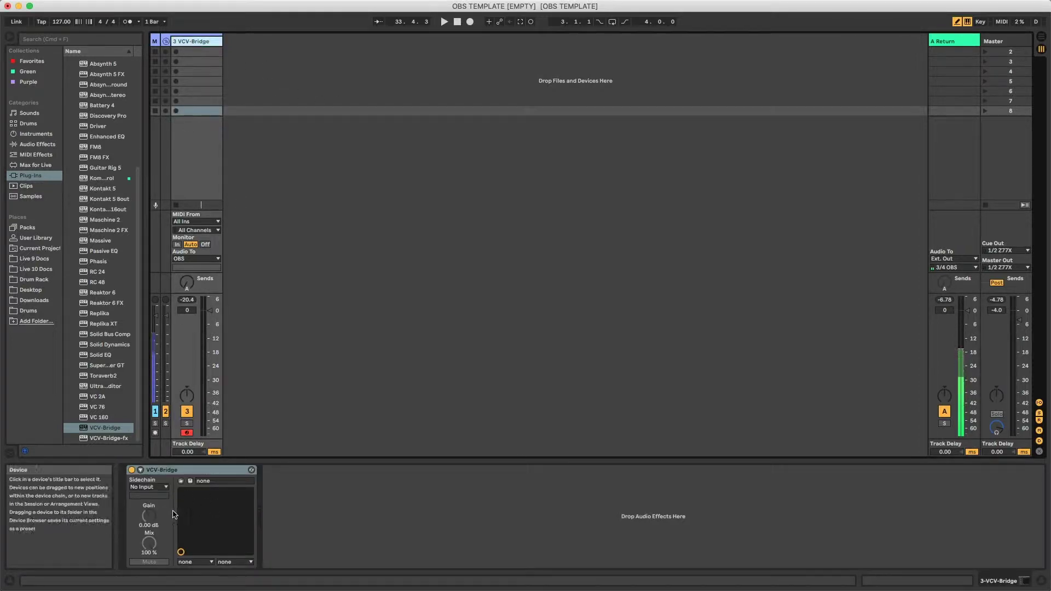
left_click(164, 471)
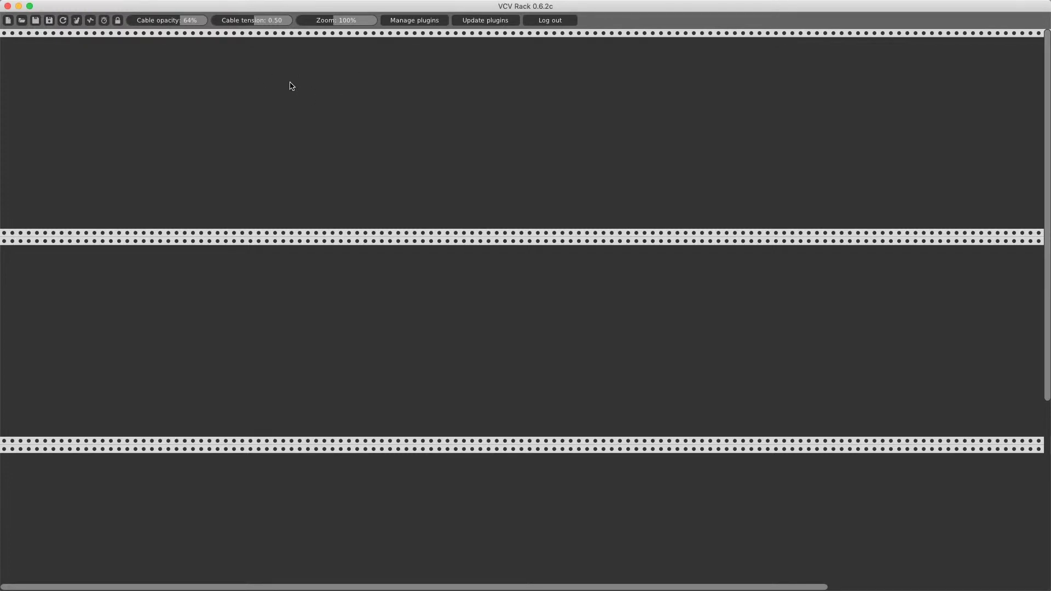
Switch to VCV Rack, add the Core Audio module to the top row and move it farther right.
right_click(357, 86)
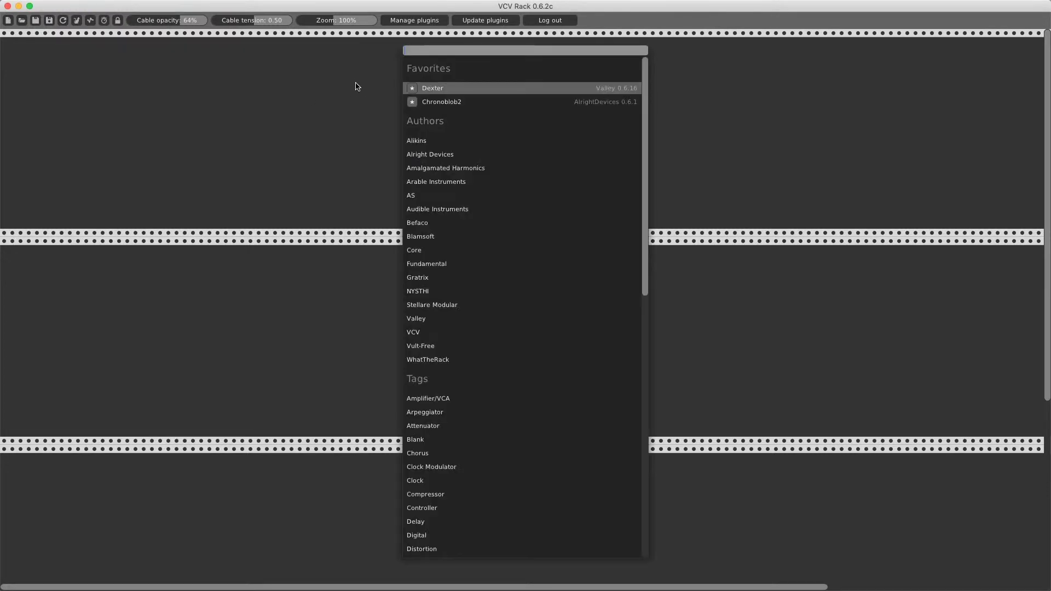
type("audio")
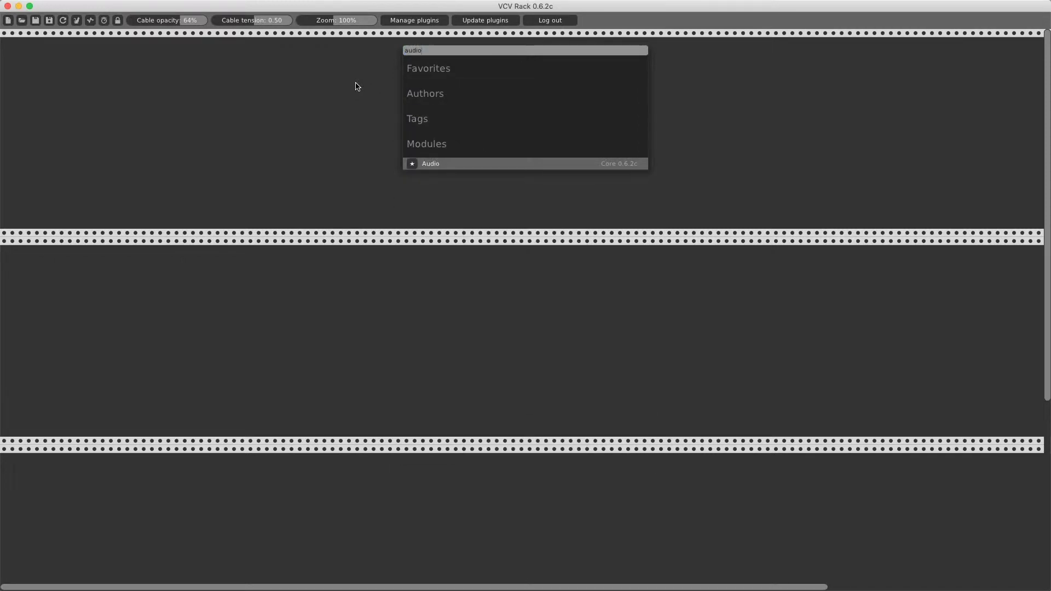
key("Return")
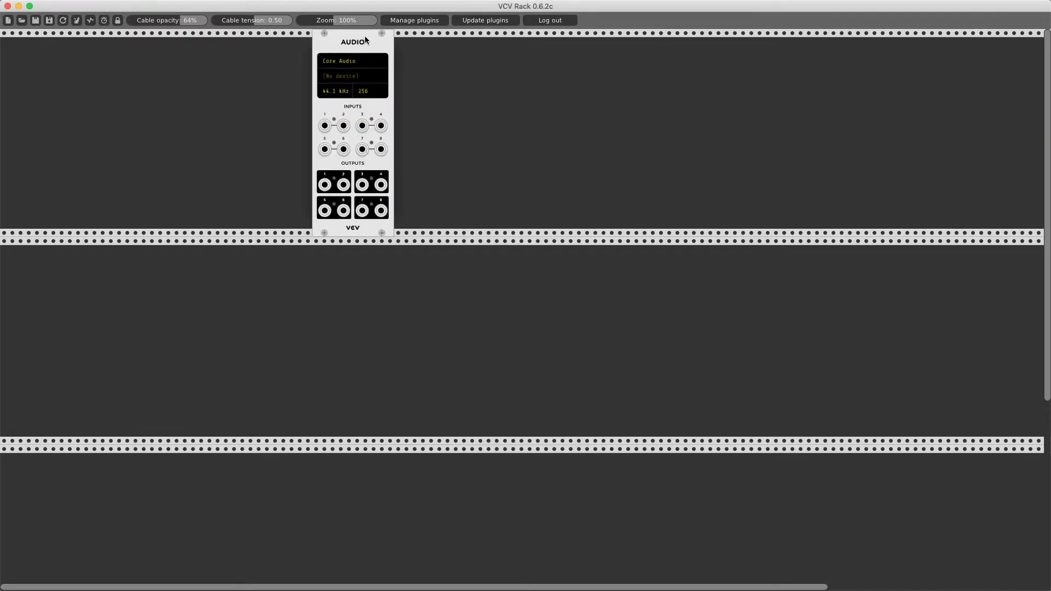
left_click_drag(364, 42, 666, 64)
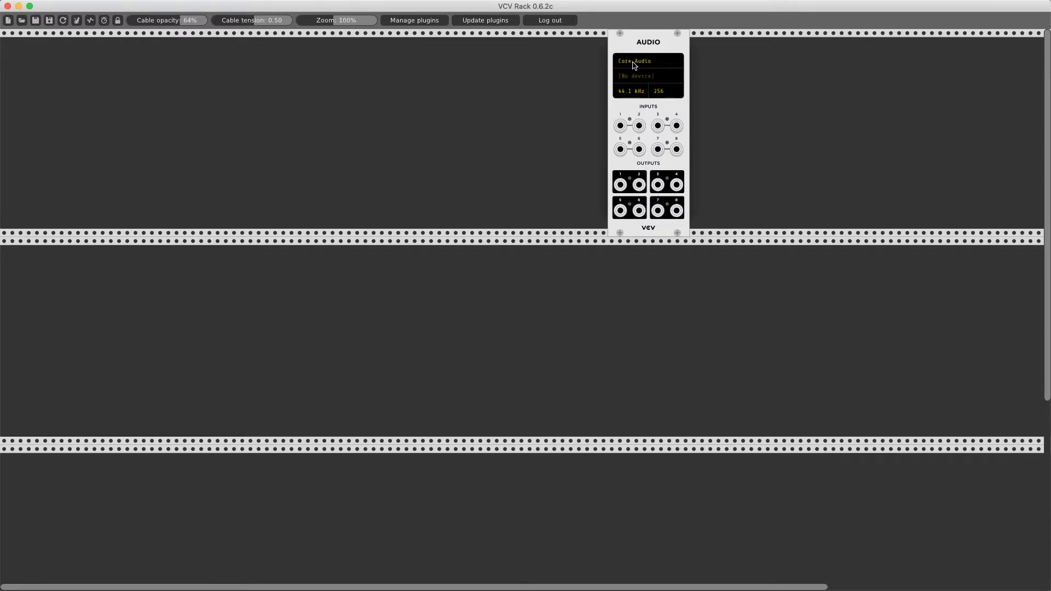
Set the Audio module's driver to Bridge and its device to Port 1.
left_click(639, 61)
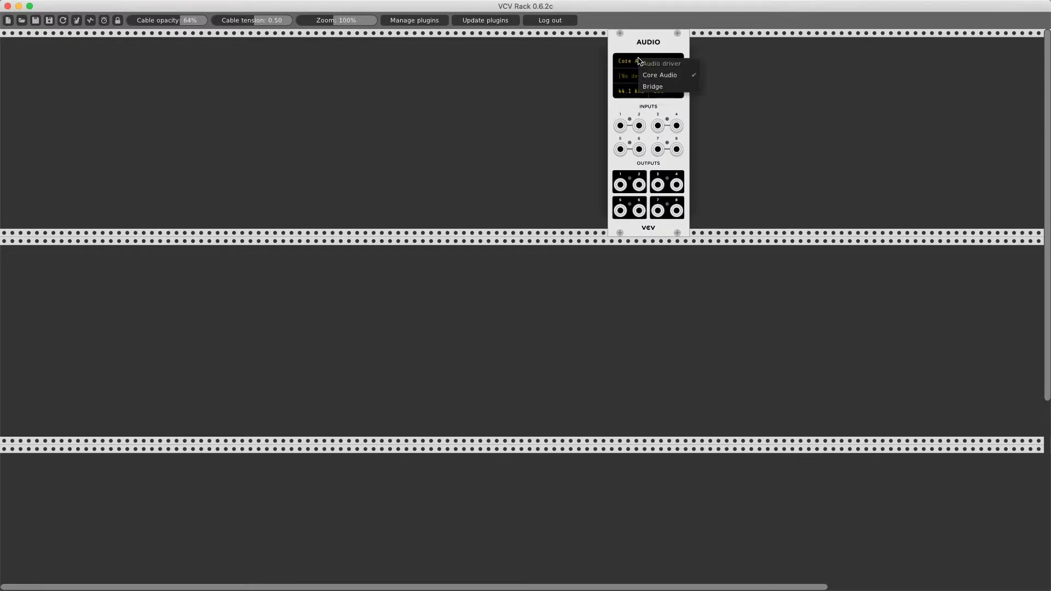
left_click(657, 87)
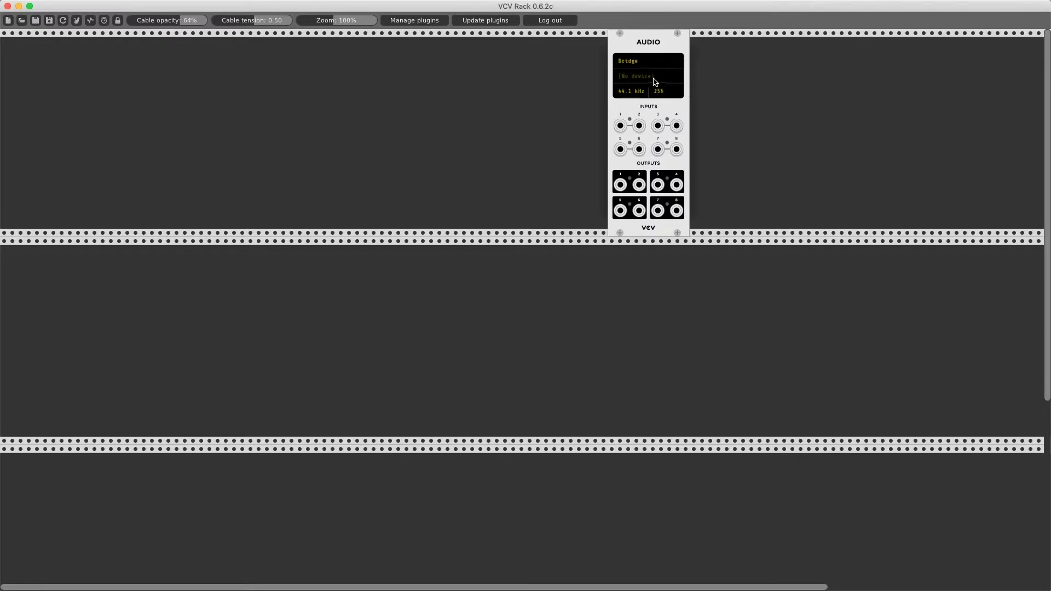
left_click(644, 78)
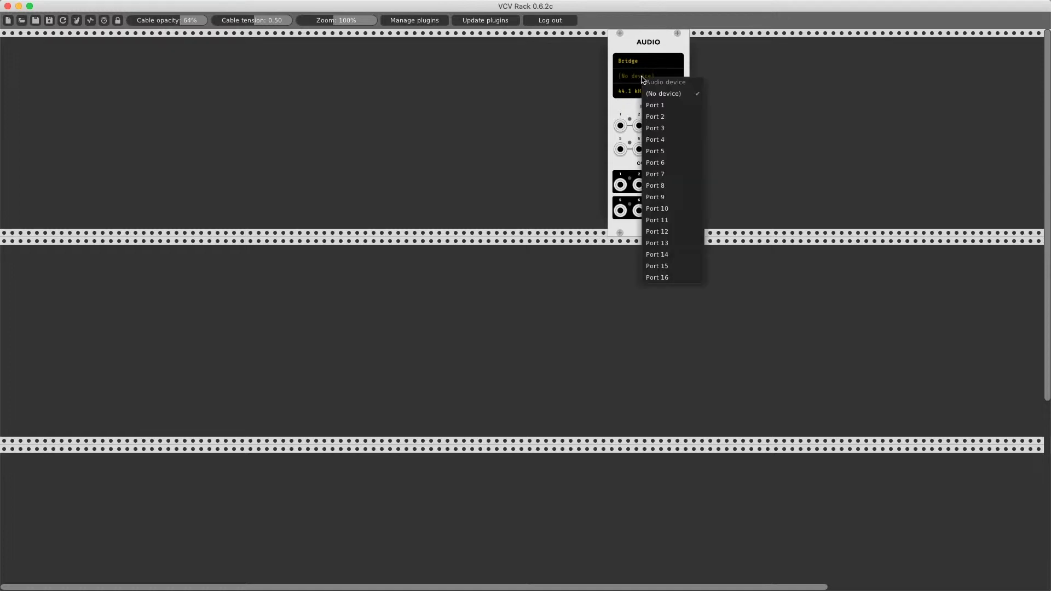
left_click(662, 105)
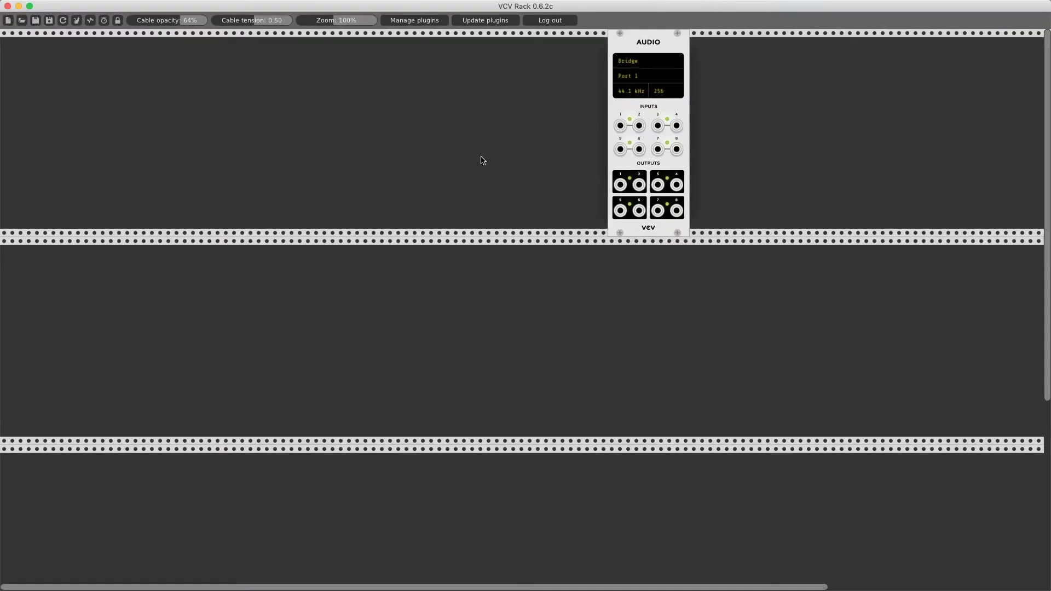
Add a Core MIDI-1 module in the top row, to the left of the Audio module.
right_click(248, 88)
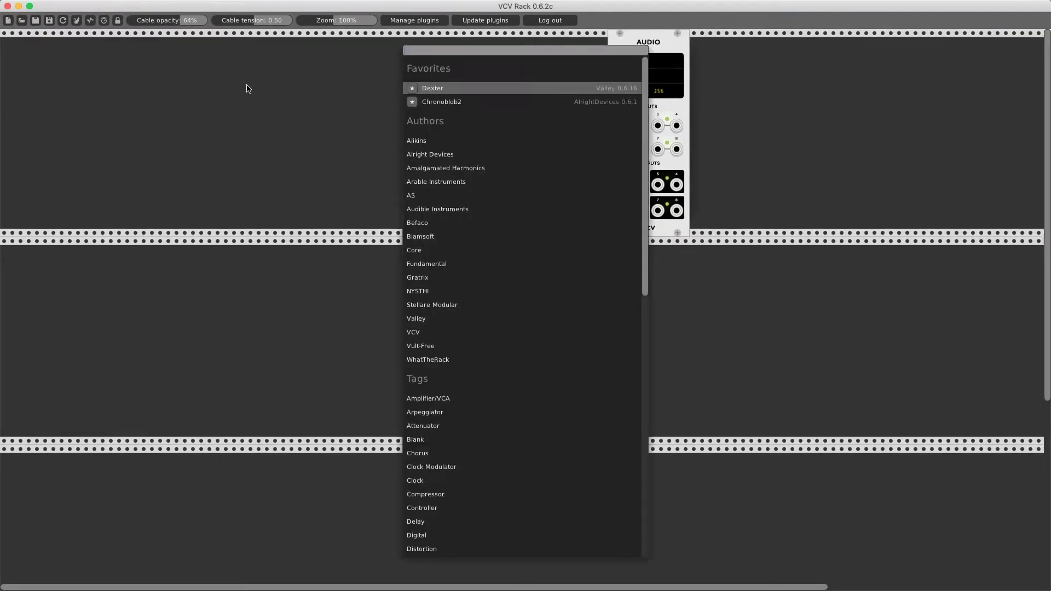
type("midi")
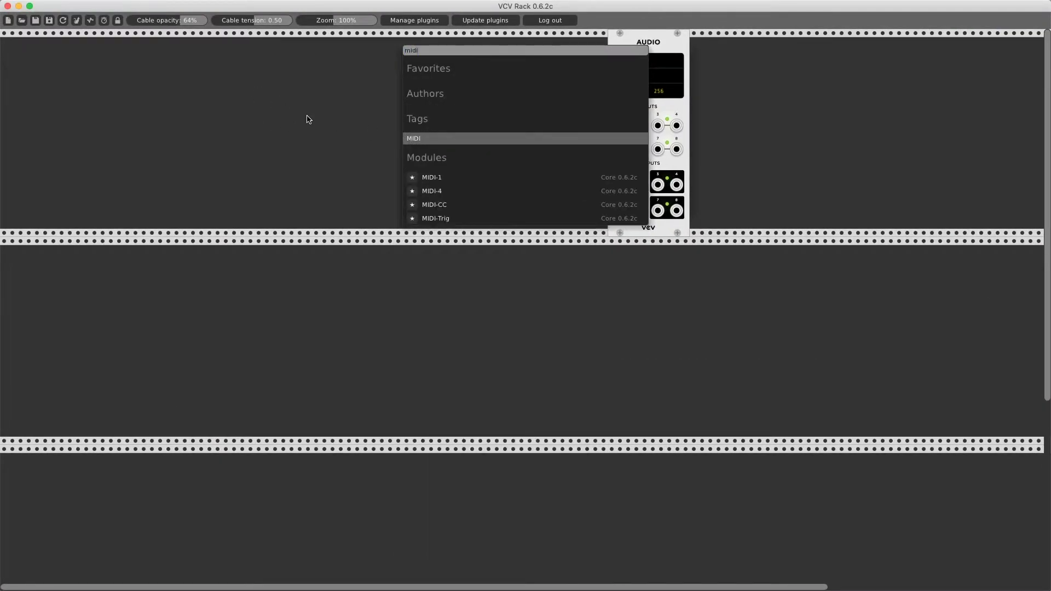
key("Return")
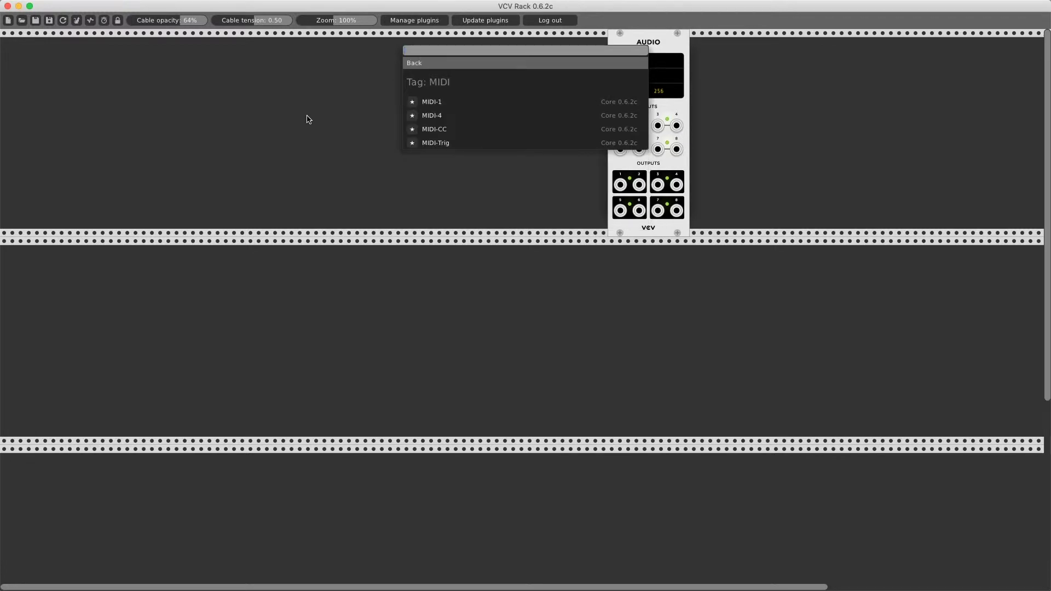
left_click(436, 102)
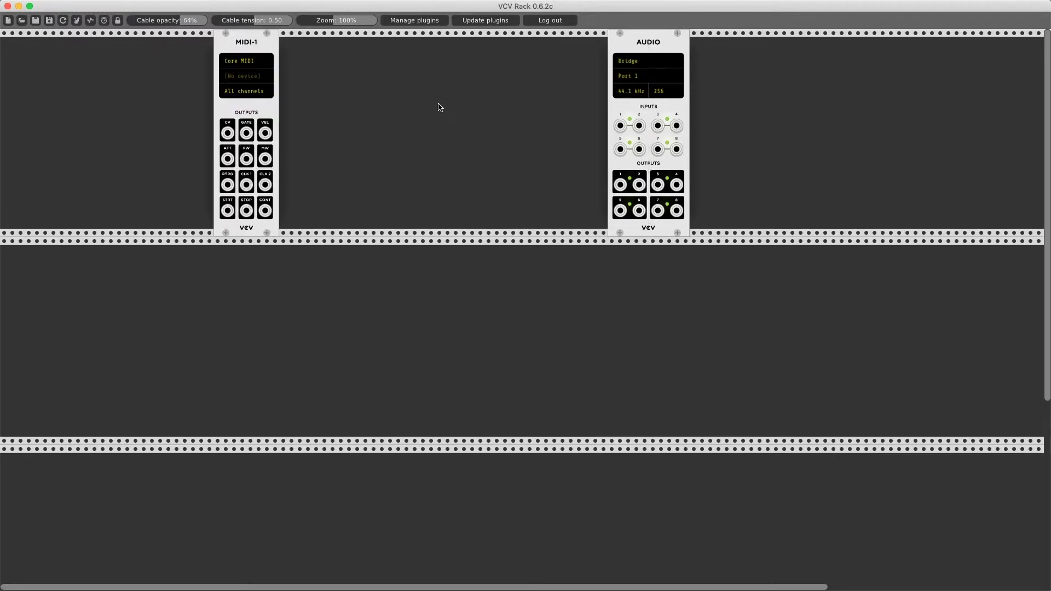
Set the MIDI-1 module's driver to Bridge and its device to Port 1.
left_click(239, 65)
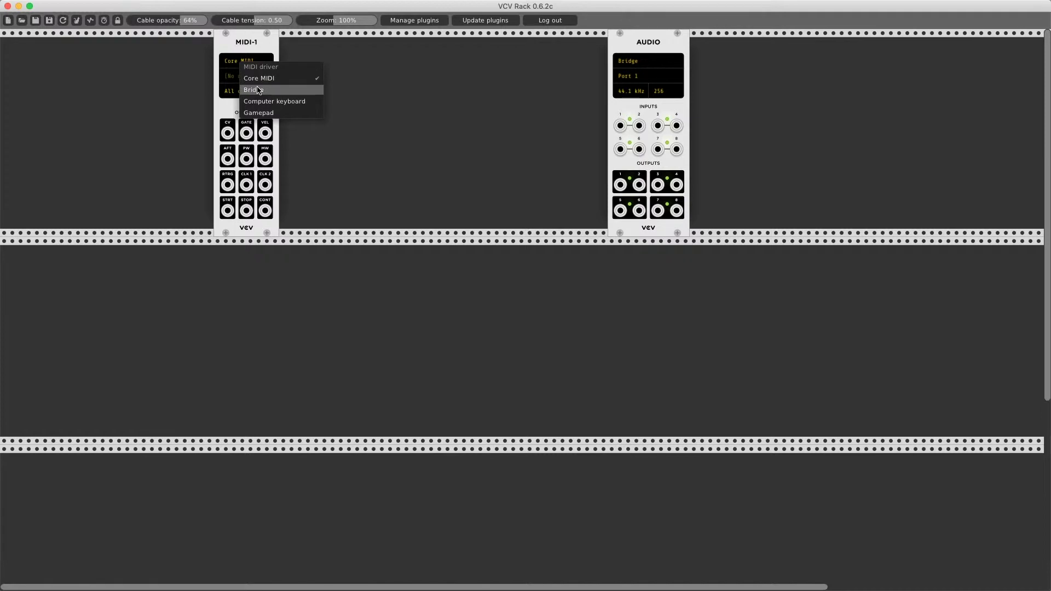
left_click(272, 92)
left_click(245, 75)
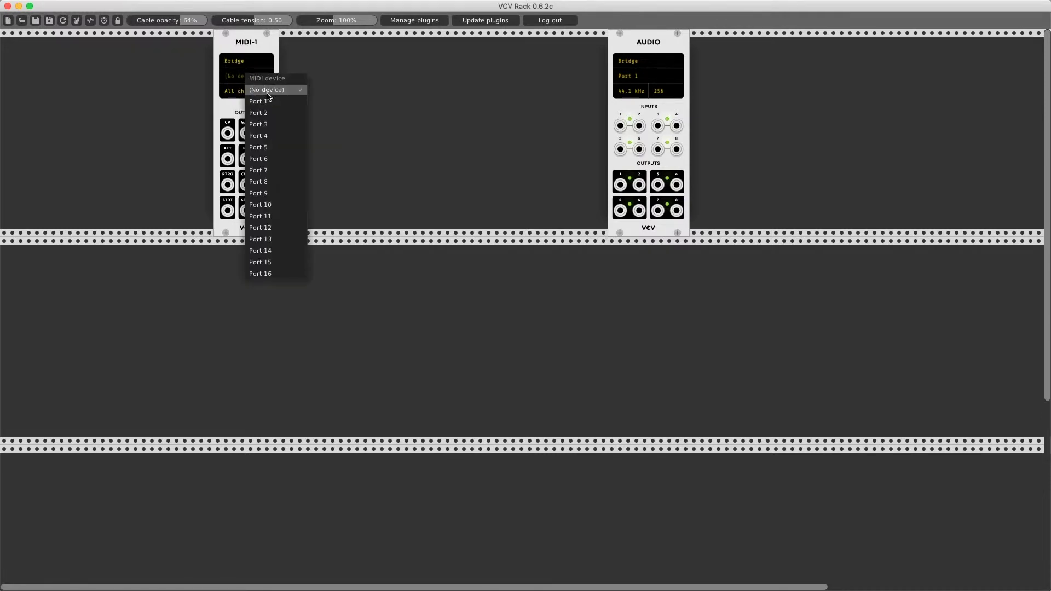
left_click(268, 102)
Move the MIDI-1 and Audio modules farther apart in the top row to make room between them.
left_click_drag(247, 47, 205, 48)
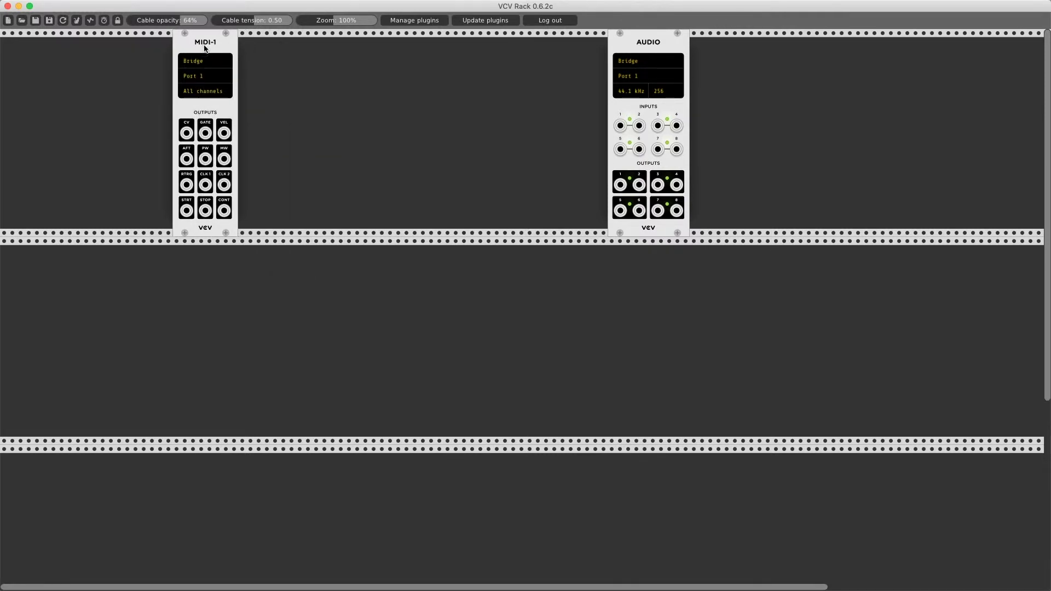
left_click_drag(639, 40, 587, 41)
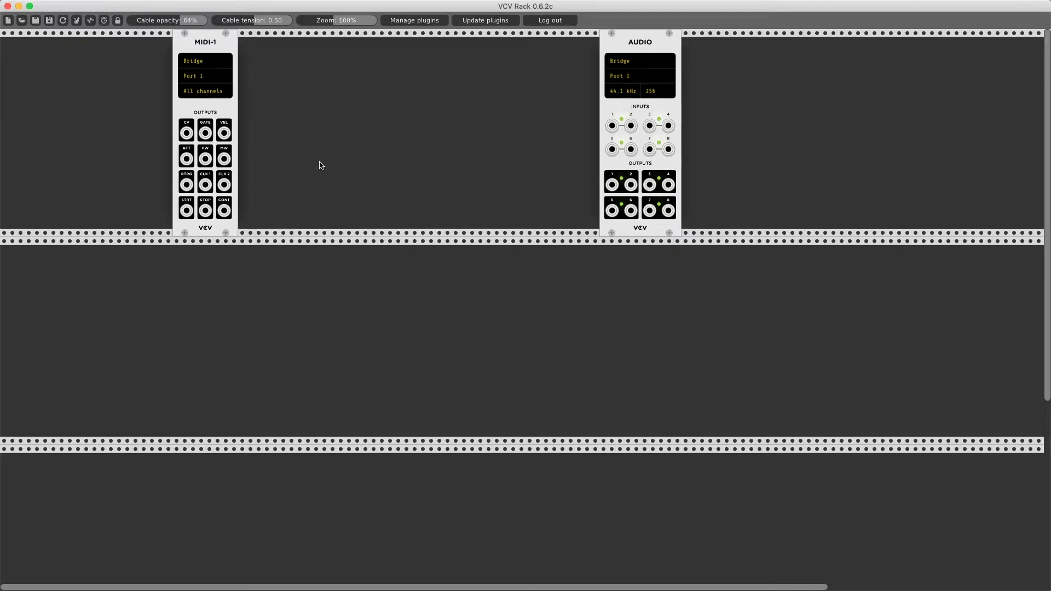
left_click_drag(639, 43, 722, 43)
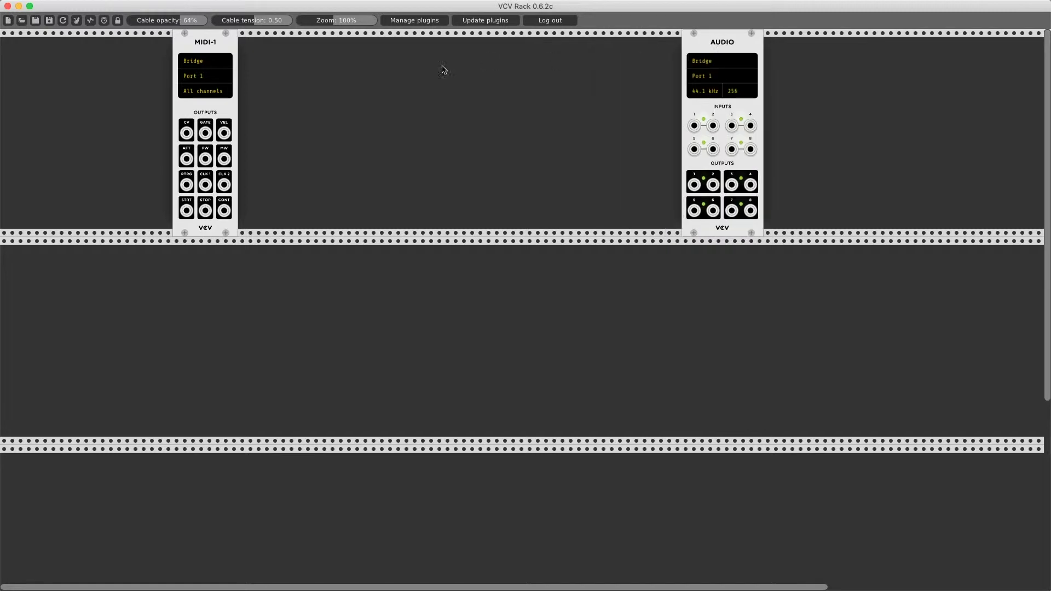
Add the Fundamental VCO-1 oscillator and place it directly to the right of the MIDI-1 module.
right_click(316, 81)
type("oscil")
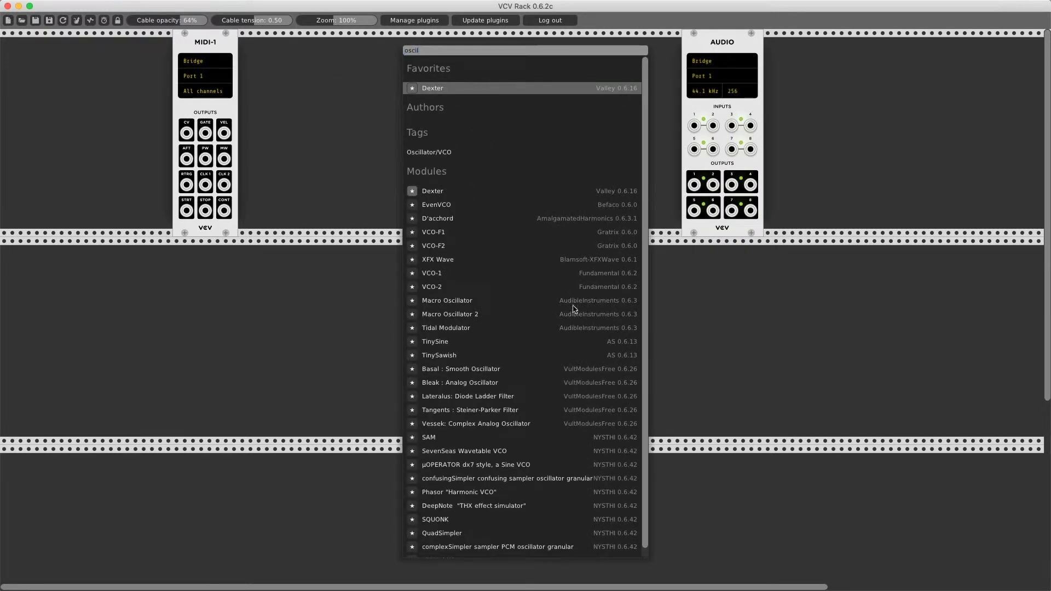
left_click(439, 276)
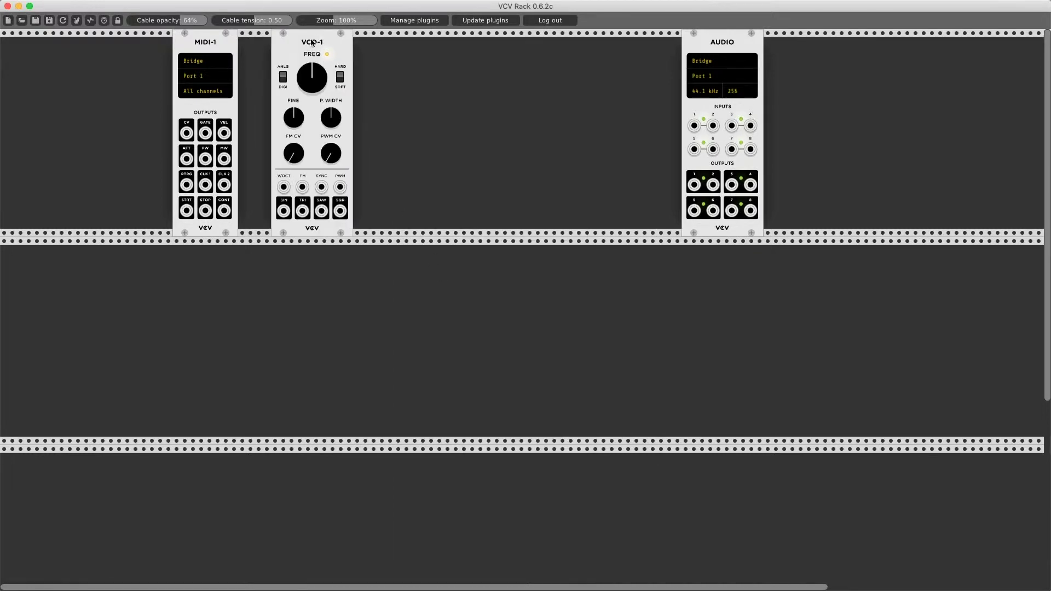
left_click_drag(312, 43, 267, 42)
Add the Fundamental VCA-1 amplifier directly to the right of the VCO-1.
right_click(397, 86)
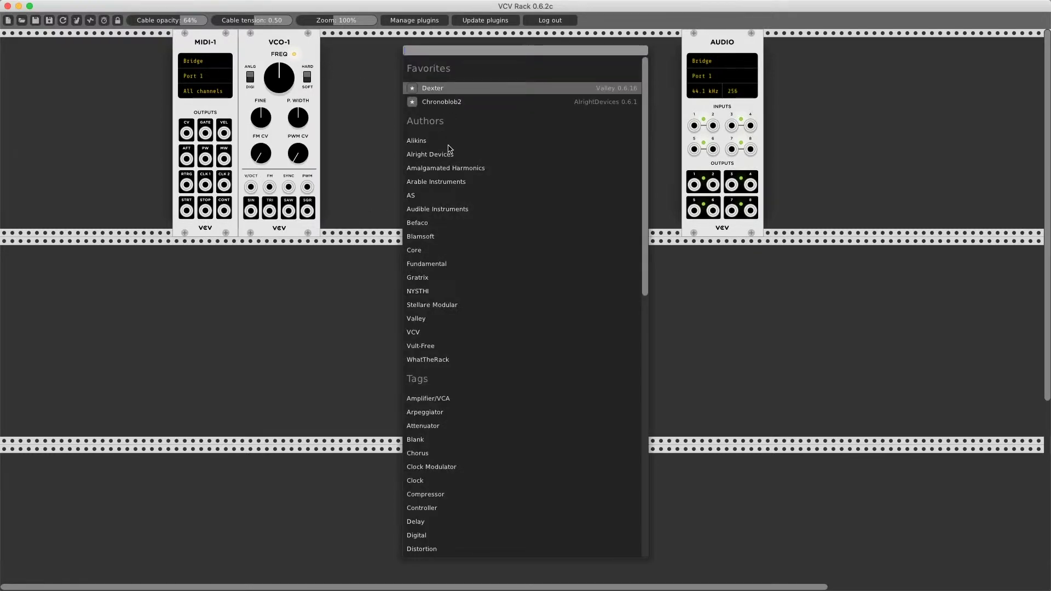
type("vca")
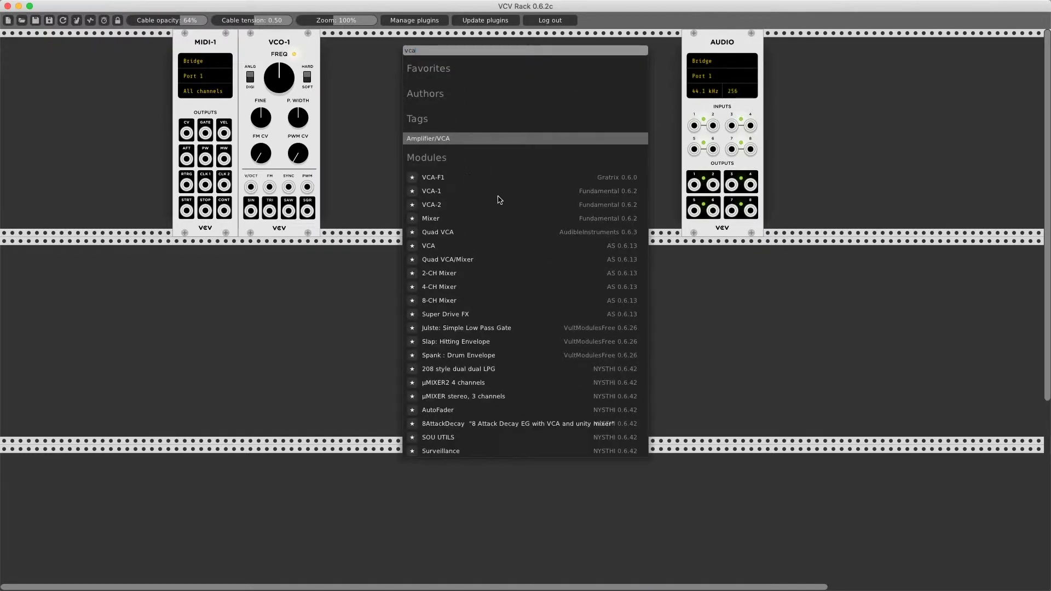
left_click(429, 196)
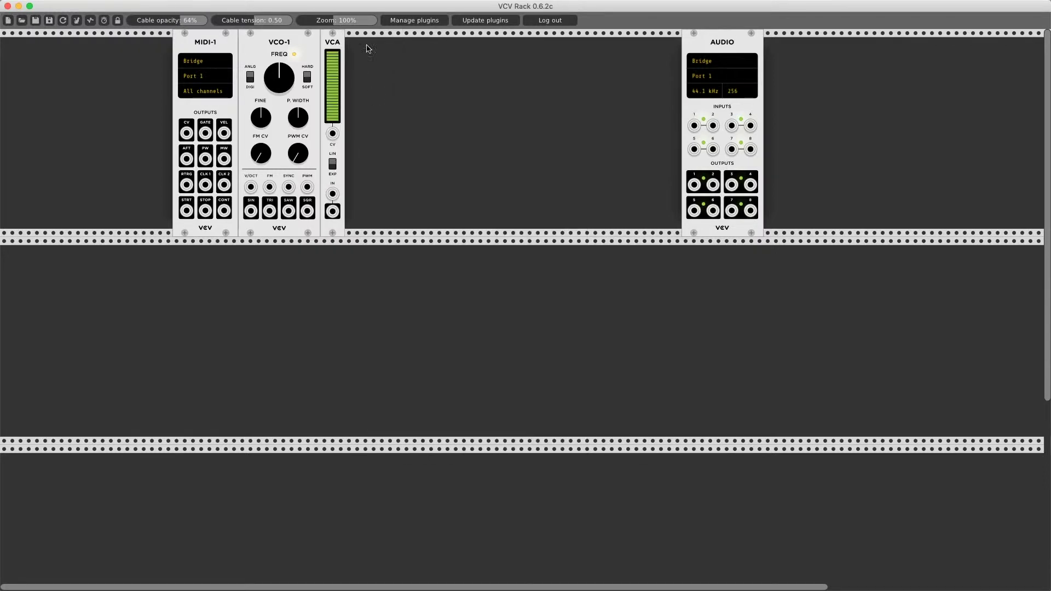
Add the AS ADSR envelope module and place it directly to the right of the VCA.
right_click(416, 71)
type("enve")
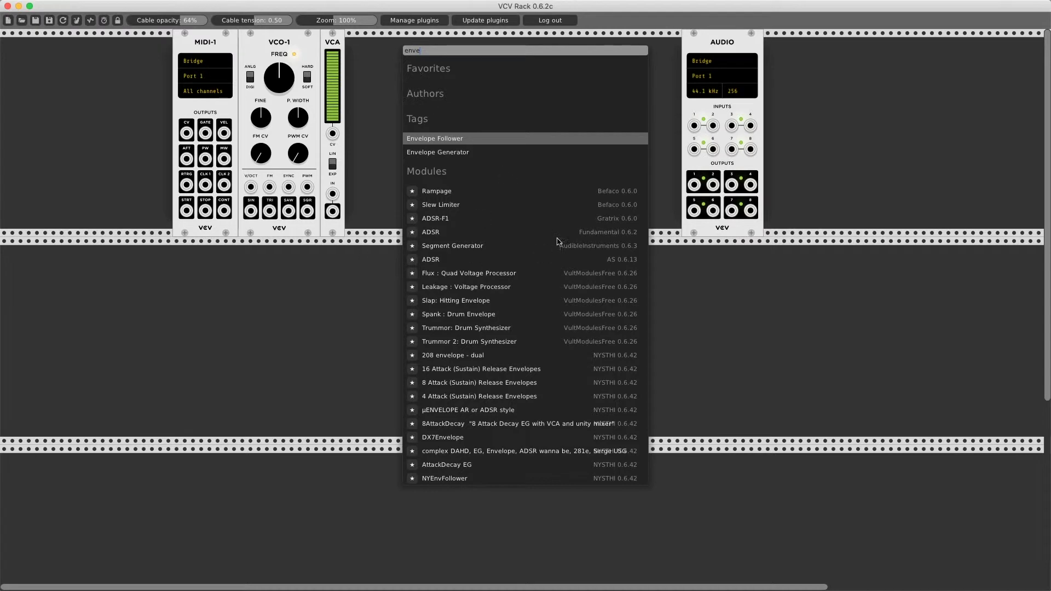
left_click(438, 260)
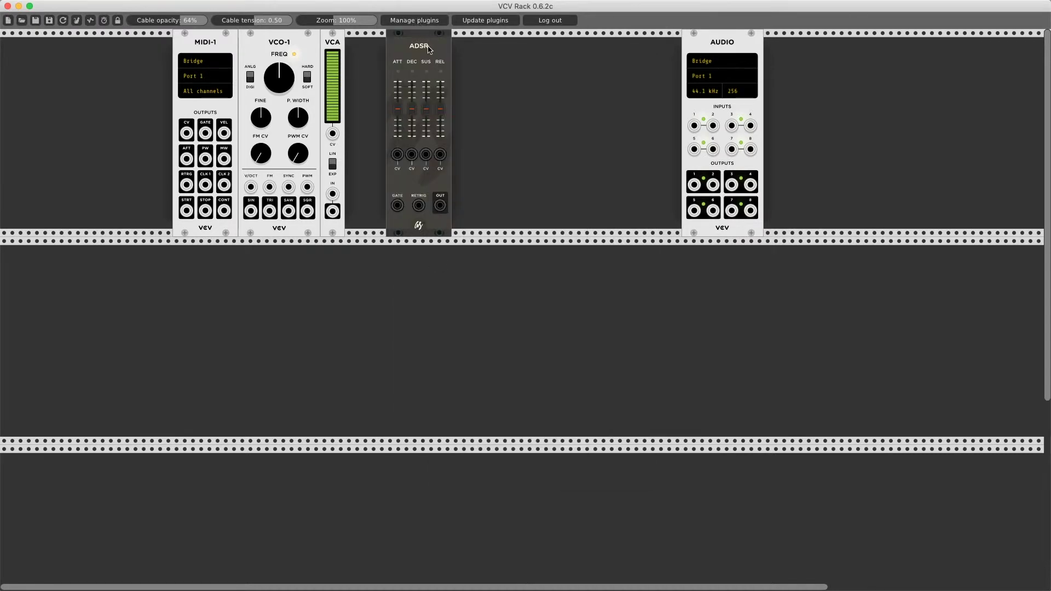
left_click_drag(430, 49, 378, 49)
Add the Fundamental VCF filter to the right of the ADSR module.
right_click(444, 91)
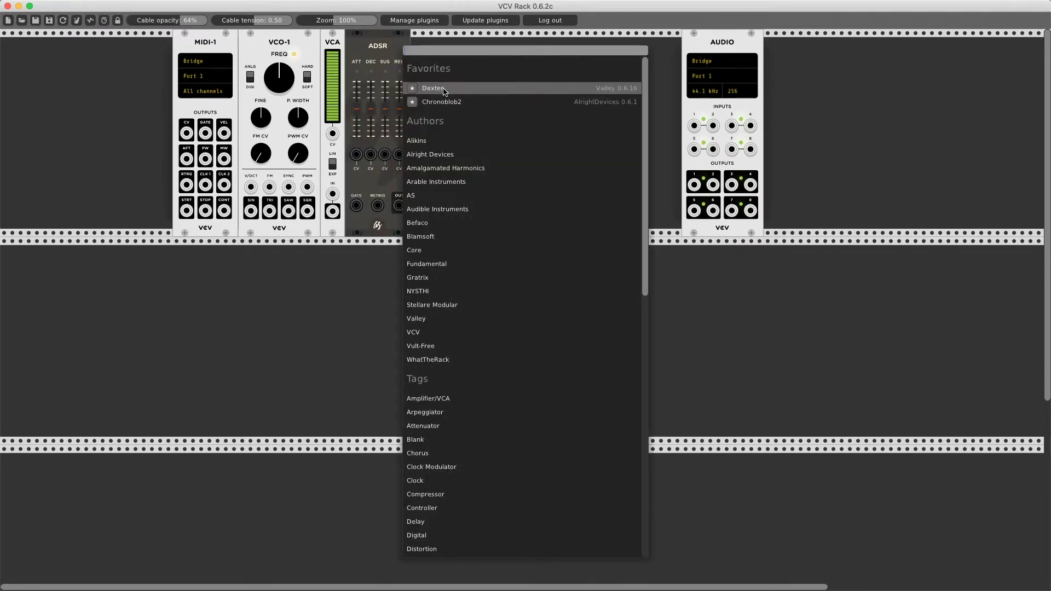
type("filter")
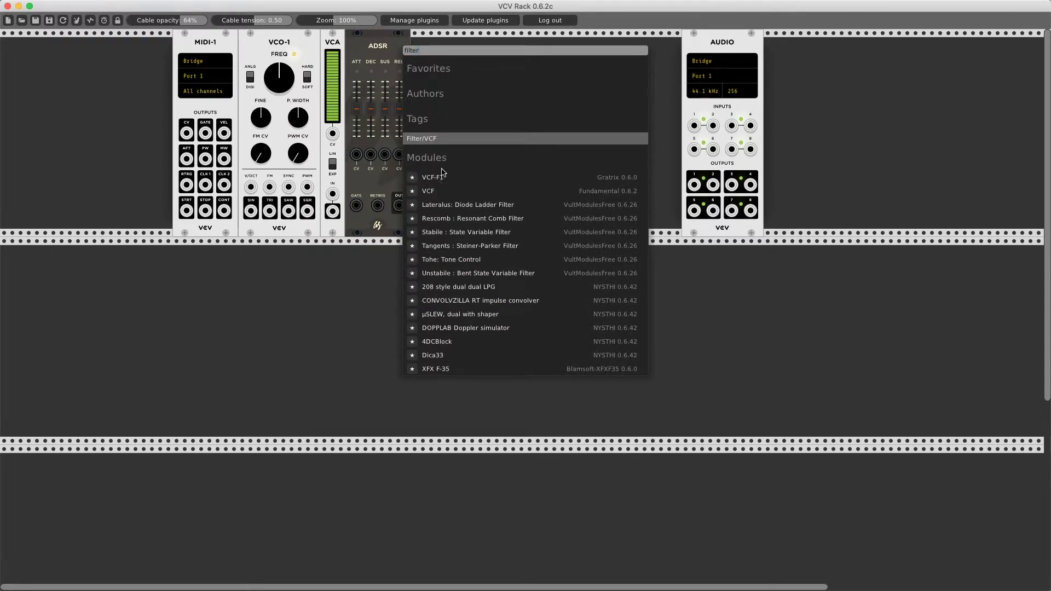
left_click(436, 191)
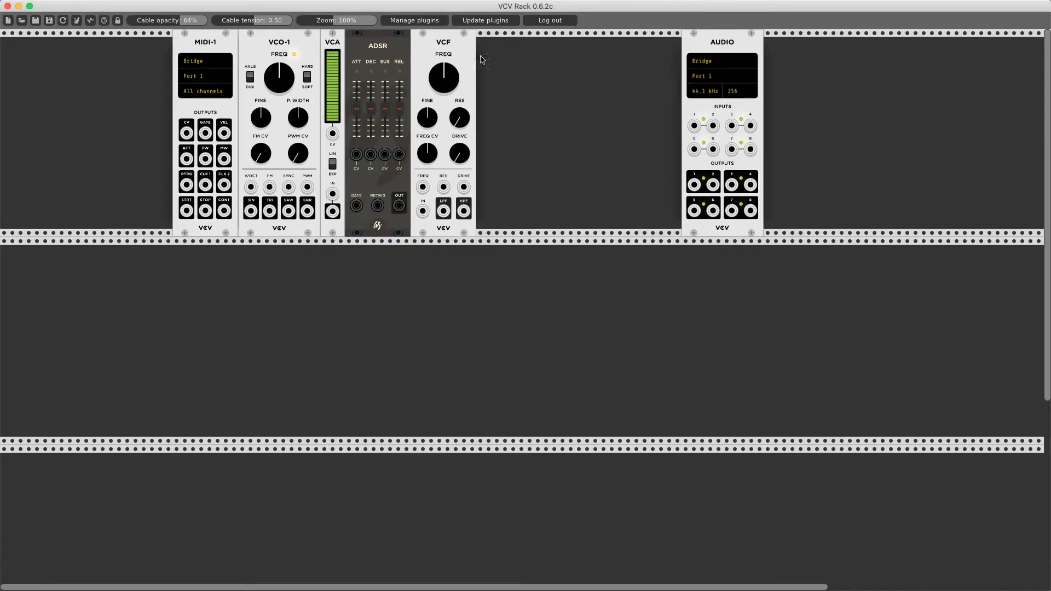
Rearrange the modules into the order VCO-1, VCF, VCA and ADSR, leaving a gap after the MIDI-1 module.
left_click_drag(482, 59, 483, 59)
left_click_drag(381, 57, 457, 59)
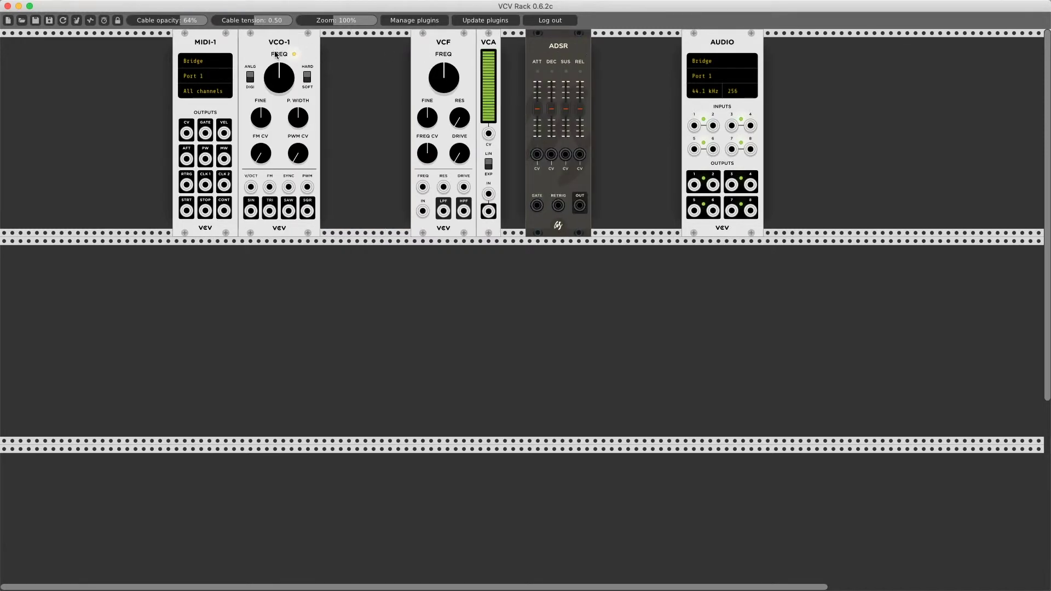
left_click_drag(276, 54, 366, 54)
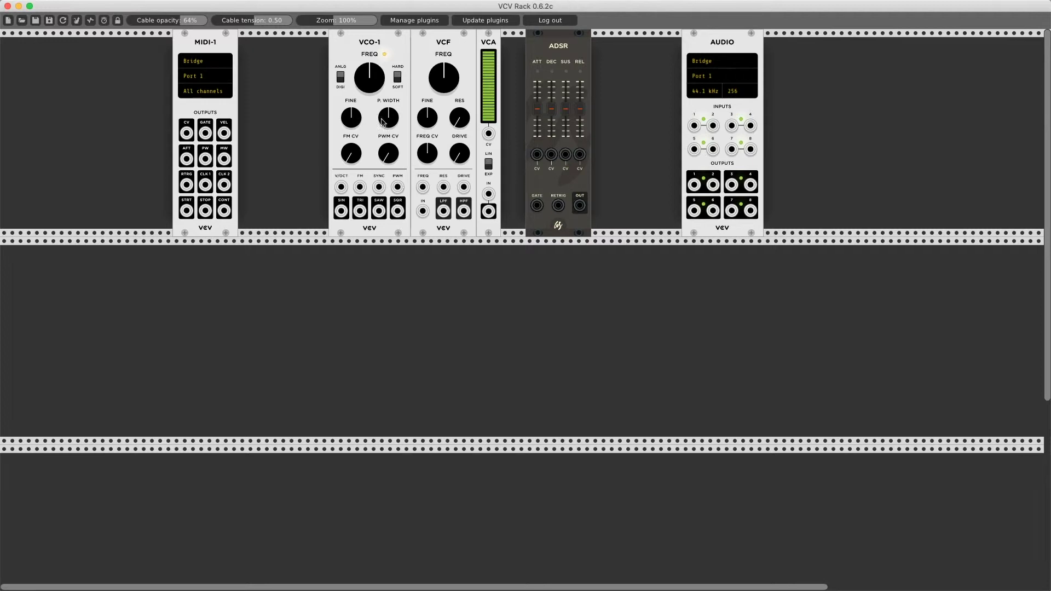
Patch the VCO-1 SQR output into the VCF input, the VCF LPF output into the VCA, and the VCA output into AUDIO inputs 1 and 2.
left_click_drag(398, 213, 422, 211)
left_click_drag(444, 212, 489, 193)
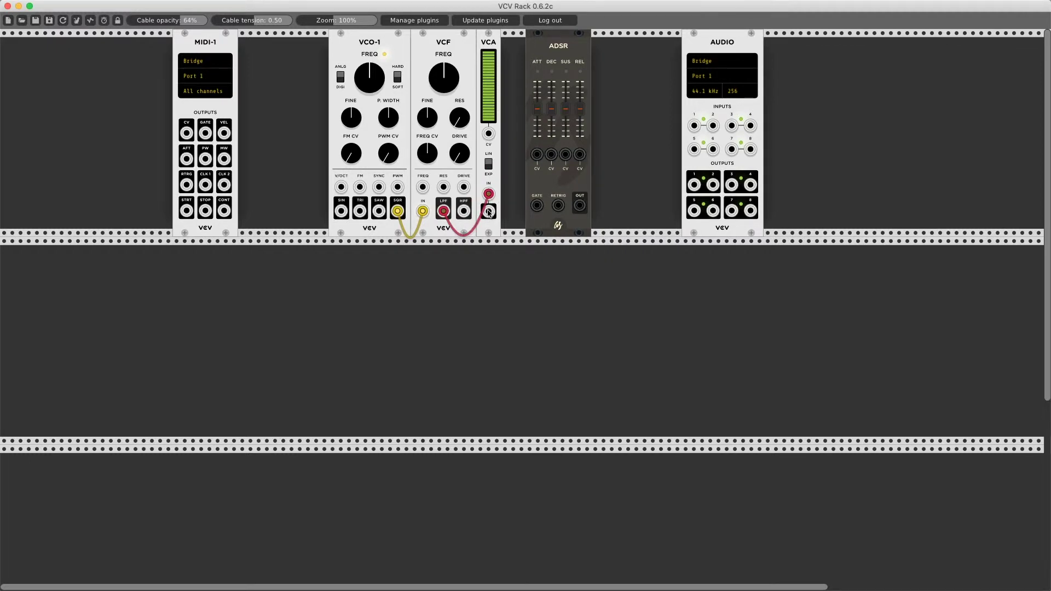
mouse_move(489, 213)
left_mouse_down()
mouse_move(520, 219)
mouse_move(629, 178)
mouse_move(695, 127)
mouse_move(672, 179)
mouse_move(536, 241)
mouse_move(489, 211)
left_mouse_up()
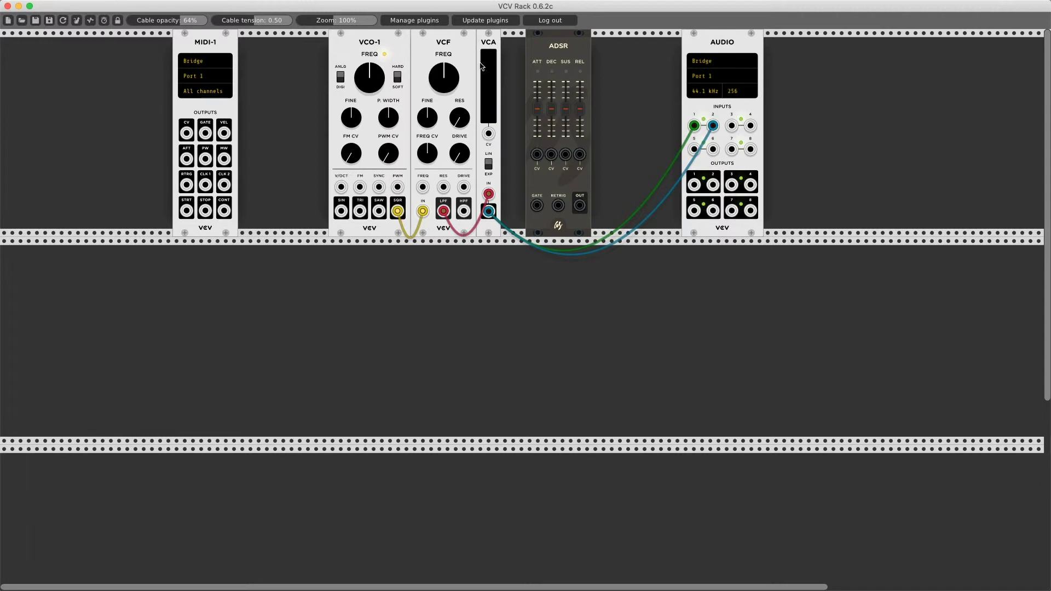
Move the ADSR module directly to the left of VCO-1 and patch the MIDI-1 GATE output into its GATE input.
left_click_drag(567, 46, 304, 68)
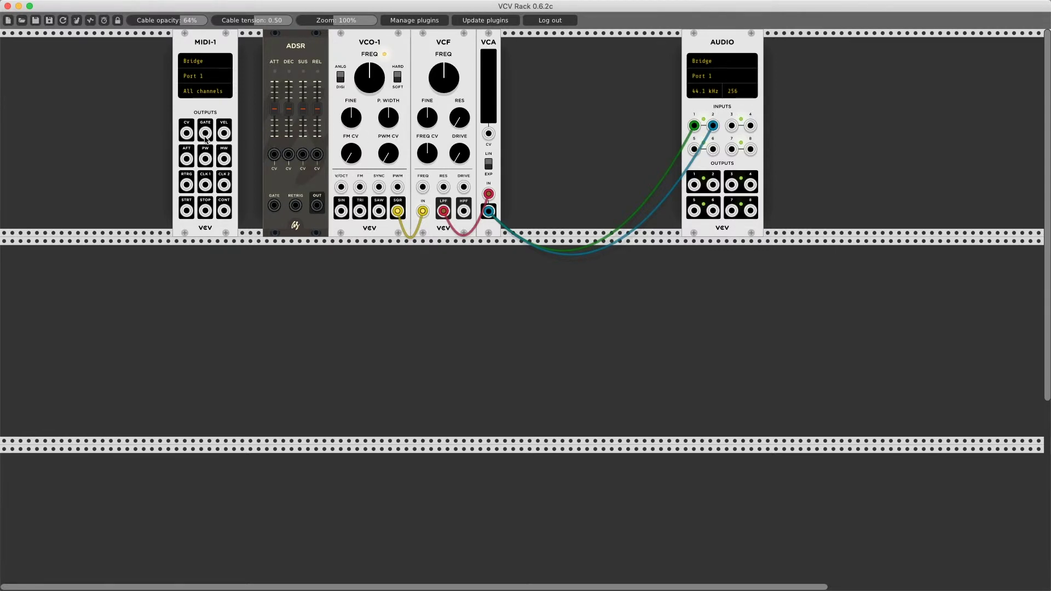
left_click_drag(205, 137, 275, 206)
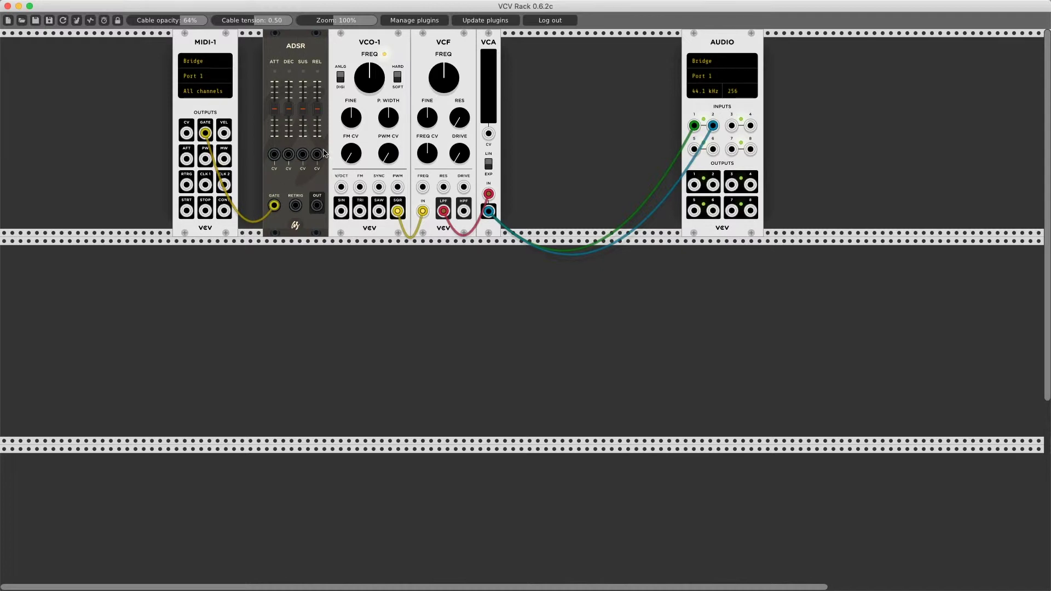
Patch the ADSR output to the VCA CV and VCF FREQ inputs, and shape the envelope with minimal attack, lower sustain and longer release.
left_click_drag(317, 207, 489, 133)
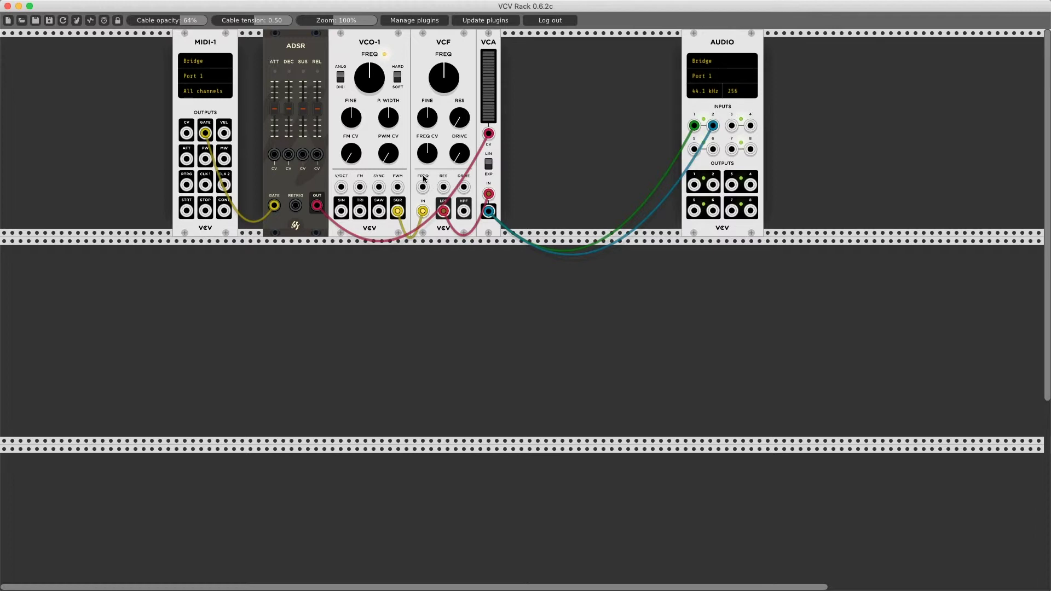
left_click_drag(423, 188, 317, 205)
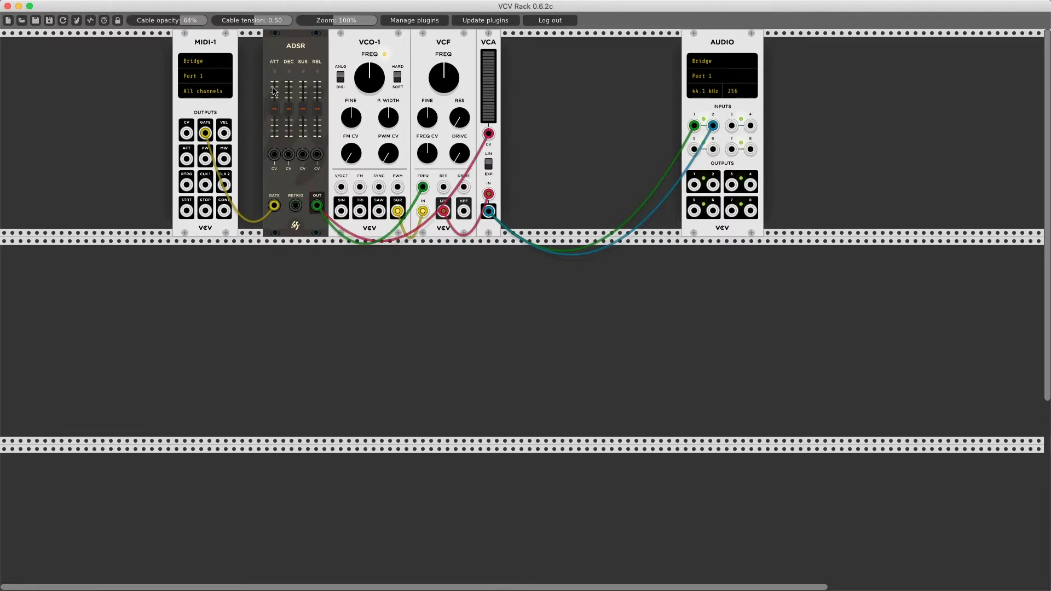
left_click_drag(274, 109, 275, 135)
Move the MIDI-1 module directly beside the ADSR and patch its CV output into the VCO-1 V/OCT input.
left_click_drag(236, 46, 261, 46)
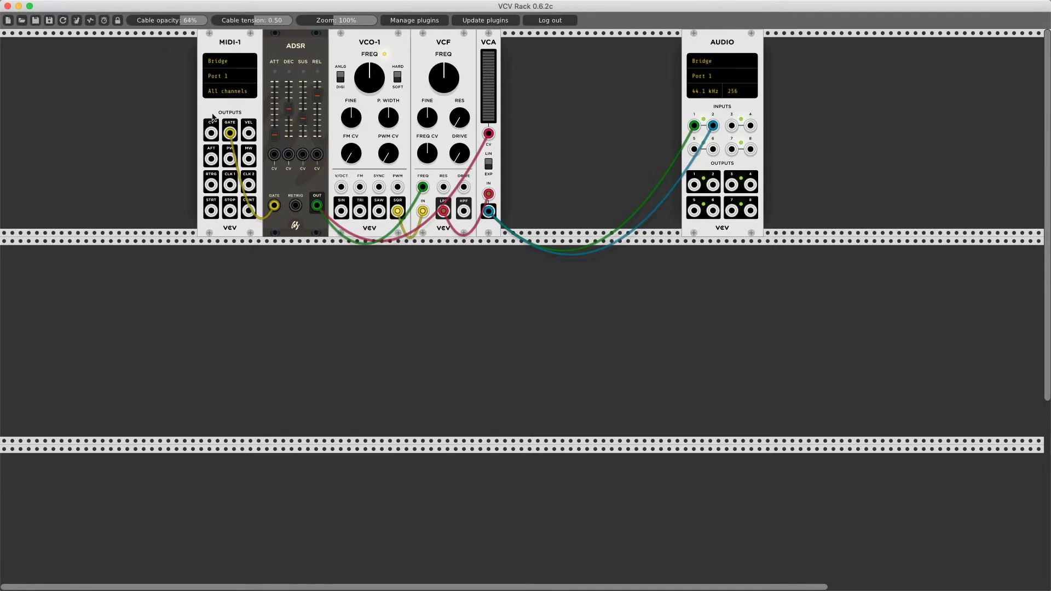
left_click_drag(207, 130, 342, 189)
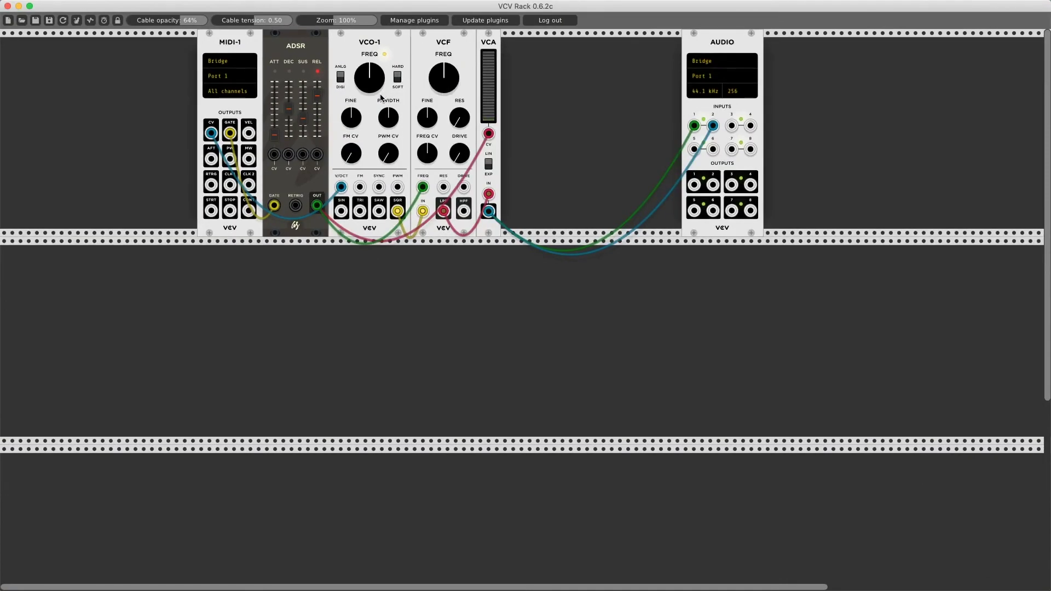
Adjust the VCF cutoff frequency to slightly below centre and raise its FREQ CV amount well past halfway.
left_click_drag(444, 77, 443, 33)
left_click_drag(444, 78, 443, 125)
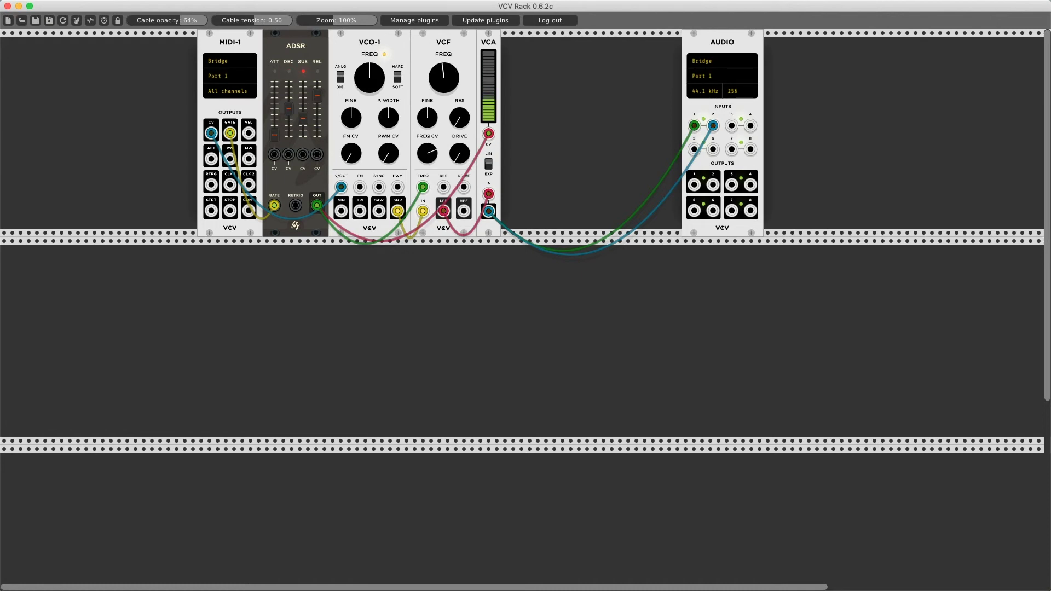